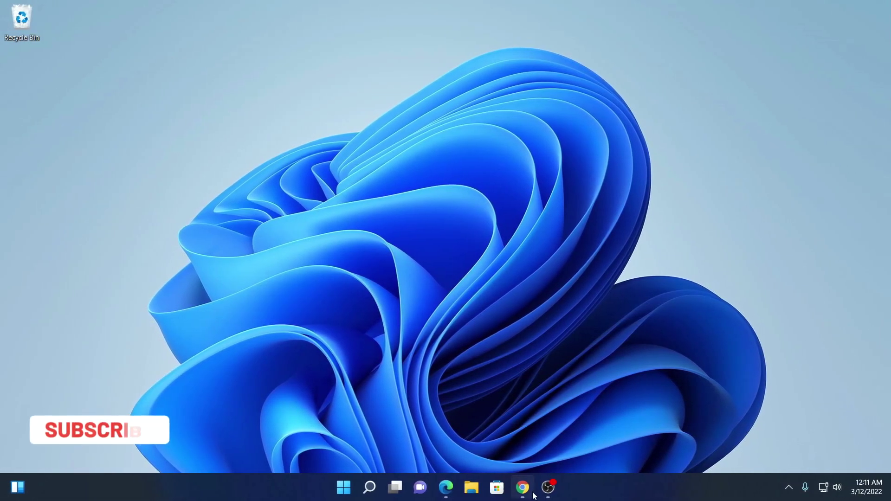
Step: Bring Chrome back from the taskbar to show the Google results for MPC-HC Video Player
left_click(522, 486)
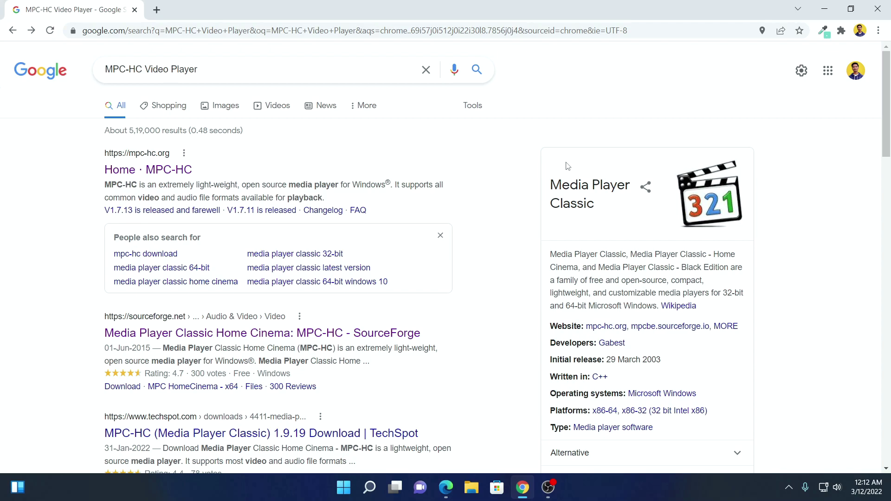
left_click(183, 171)
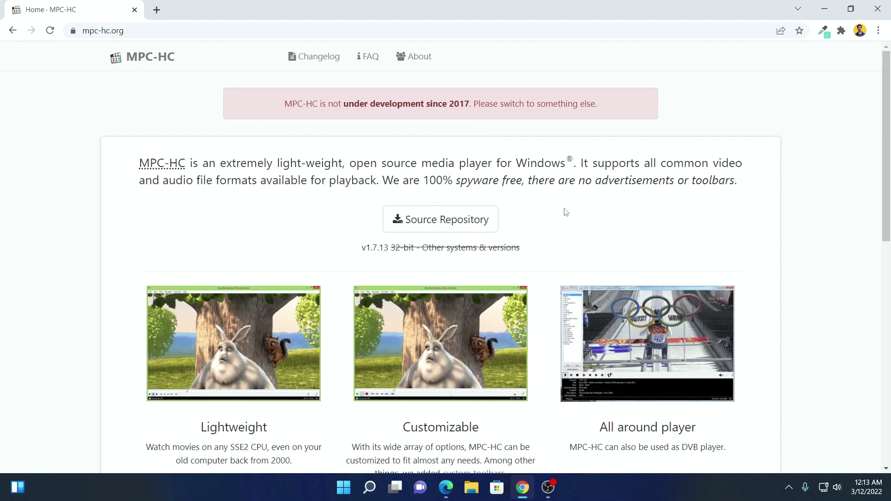
left_click(455, 228)
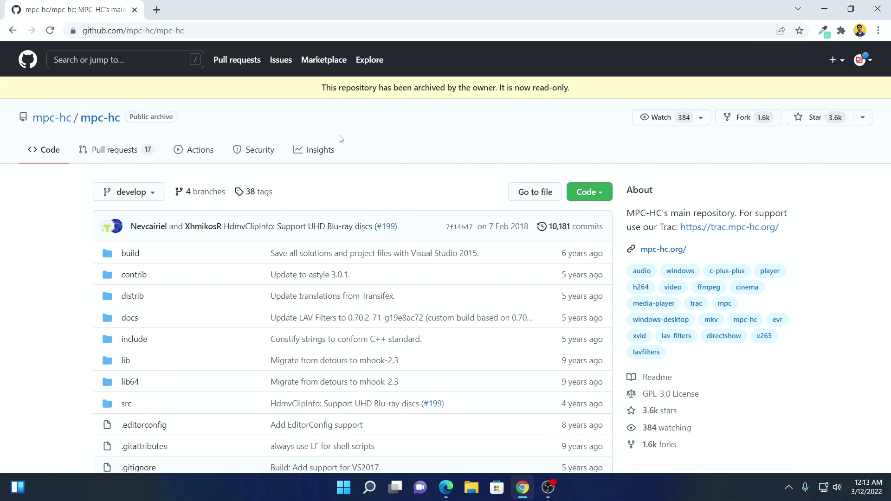
left_click(12, 31)
left_click(12, 32)
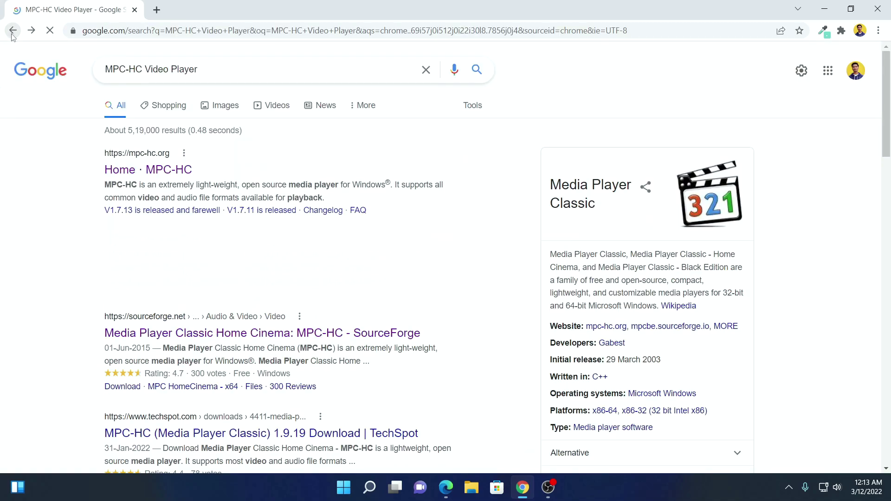
Step: Download MPC-HC.1.7.9.x86.exe from the SourceForge project page and run the installer
left_click(205, 335)
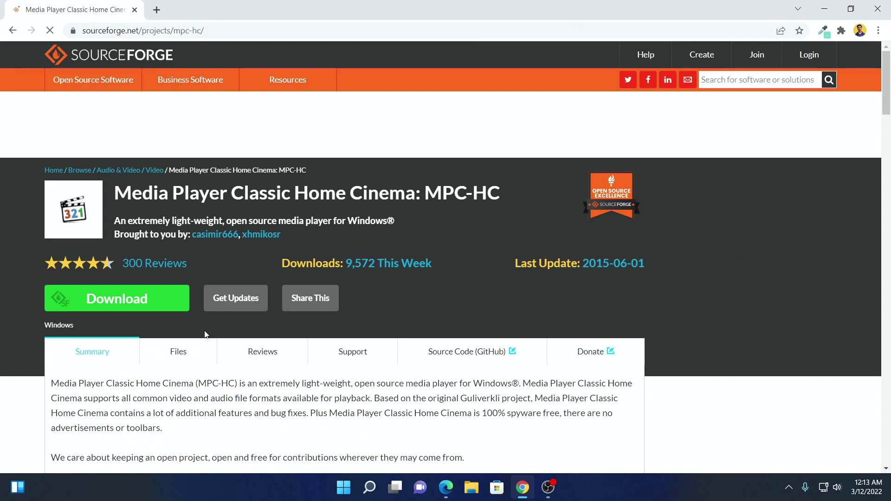
left_click(118, 306)
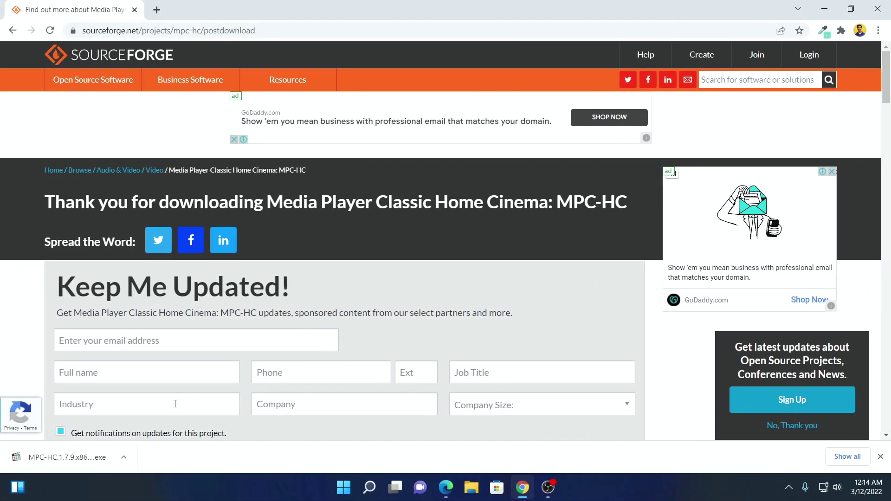
left_click(124, 456)
left_click(158, 383)
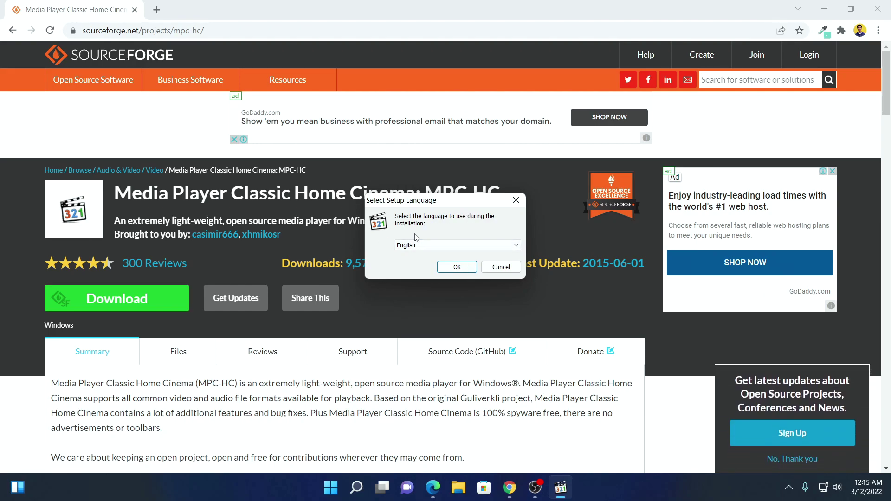
Step: Minimize Chrome and confirm English as the installer's setup language
left_click(824, 8)
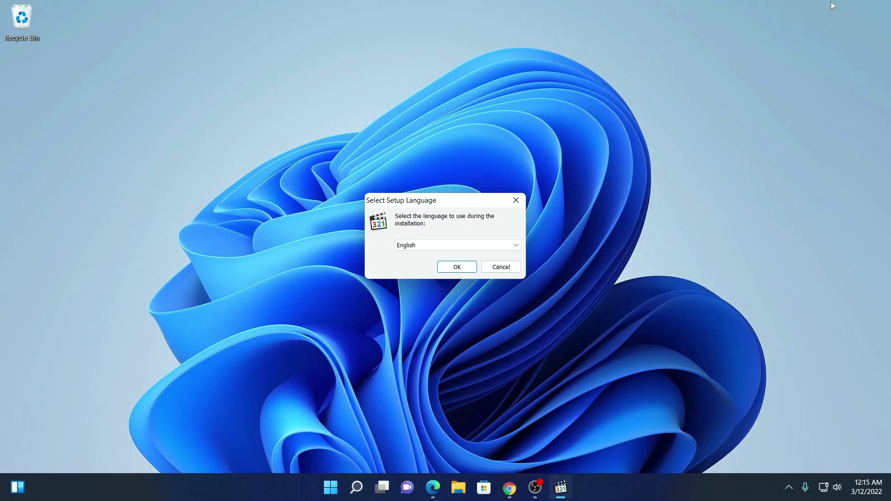
left_click(474, 246)
left_click(454, 255)
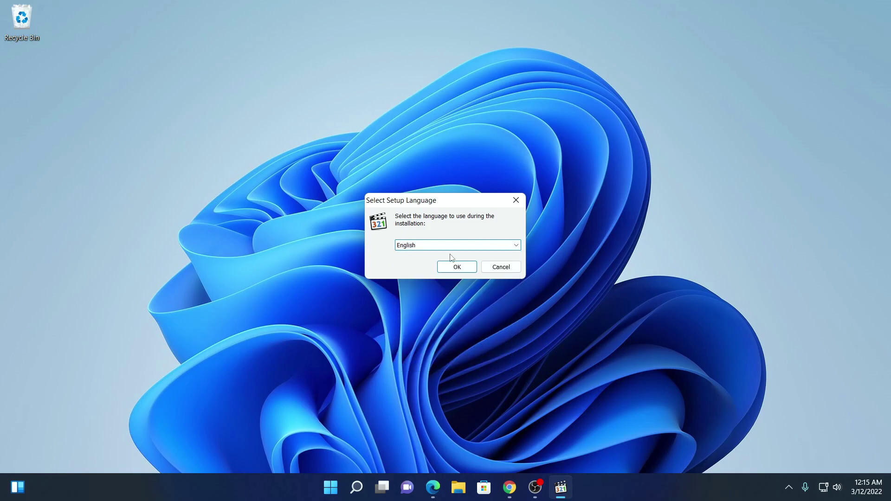
left_click(457, 268)
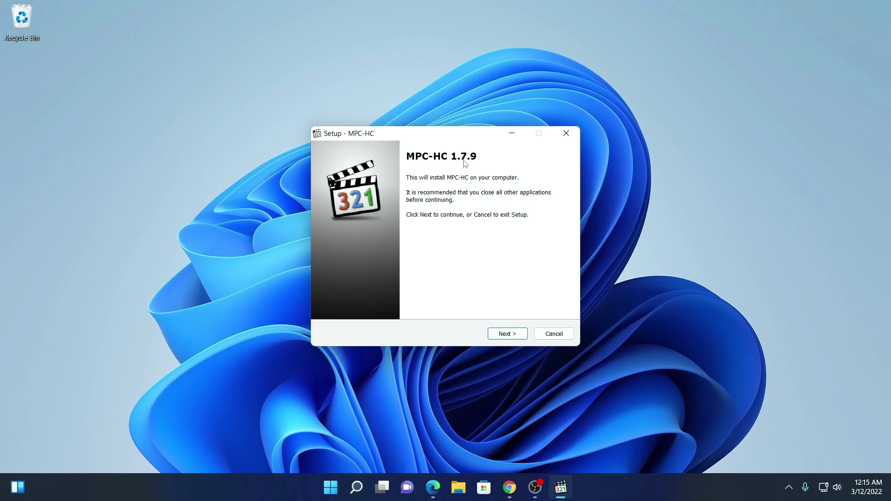
Step: Accept the licence and keep C:\Program Files (x86)\MPC-HC as the install folder
left_click(516, 340)
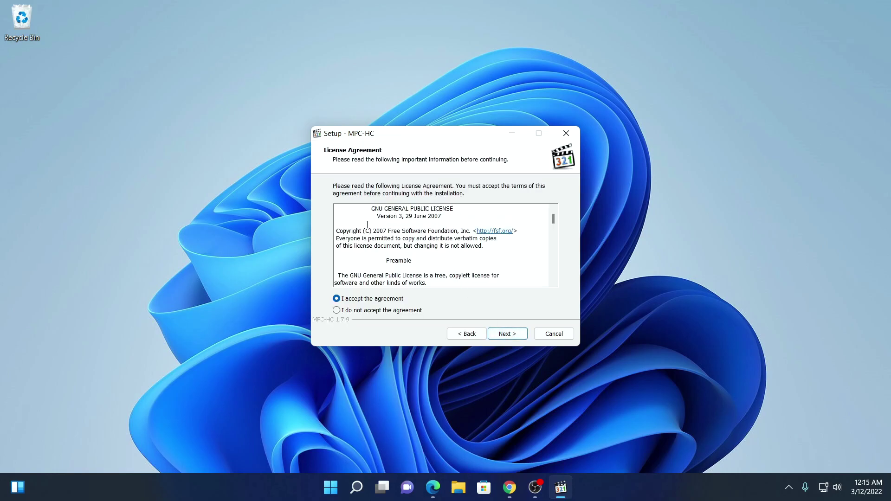
scroll(498, 220, "down", 1)
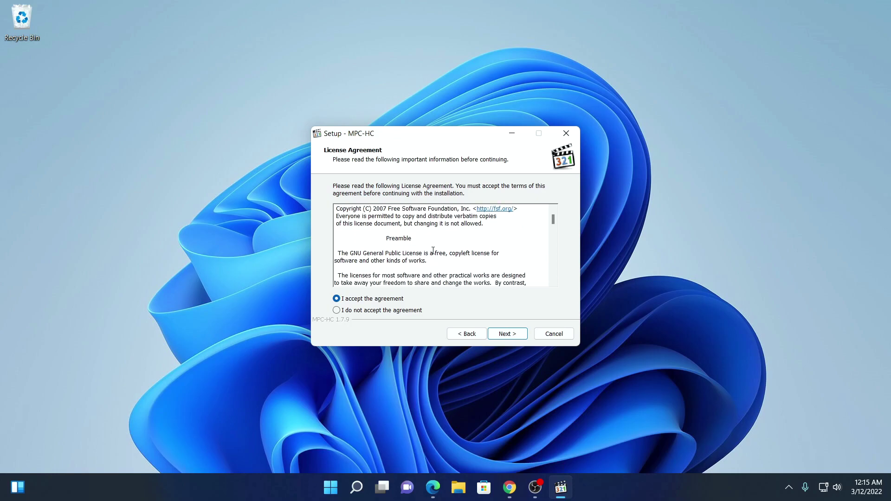
scroll(433, 251, "down", 7)
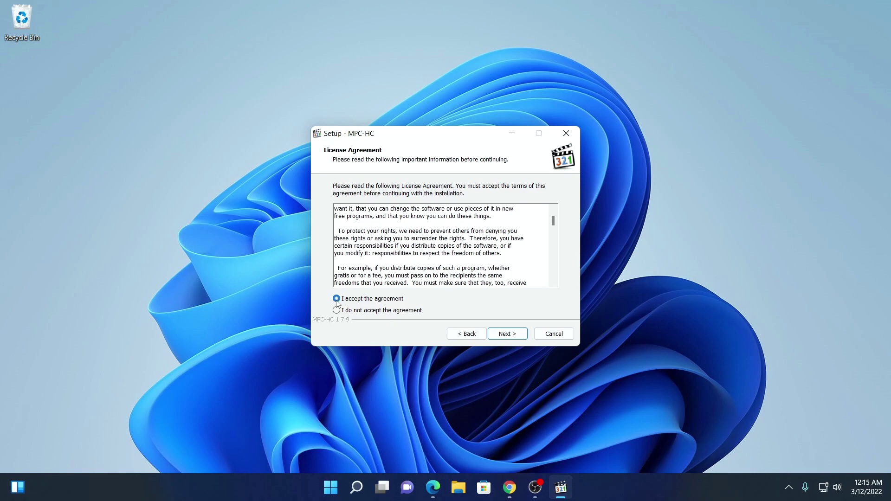
left_click(510, 340)
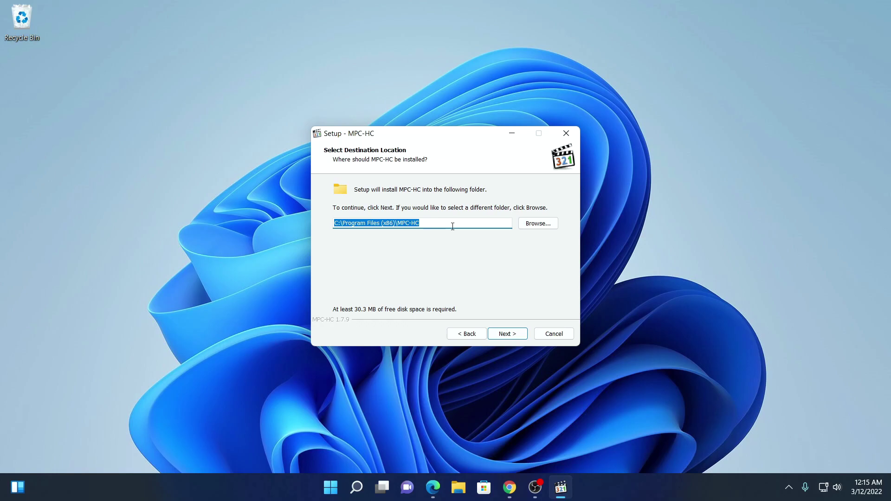
left_click(536, 223)
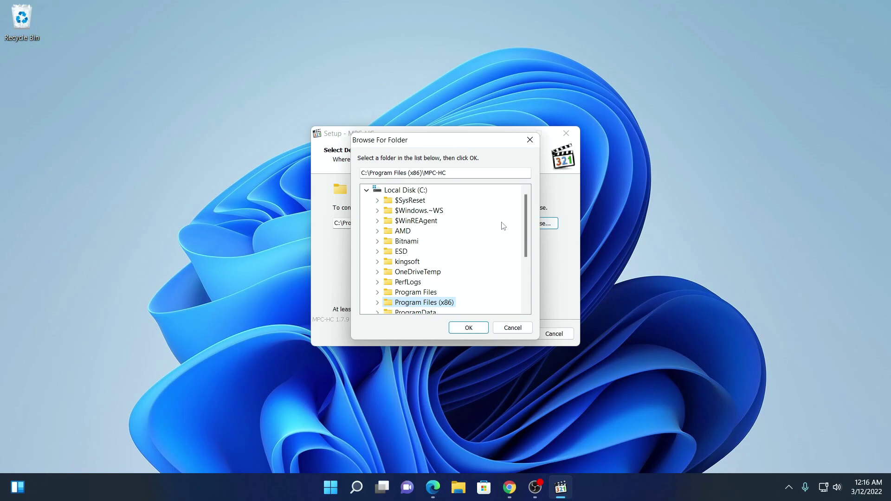
left_click(519, 326)
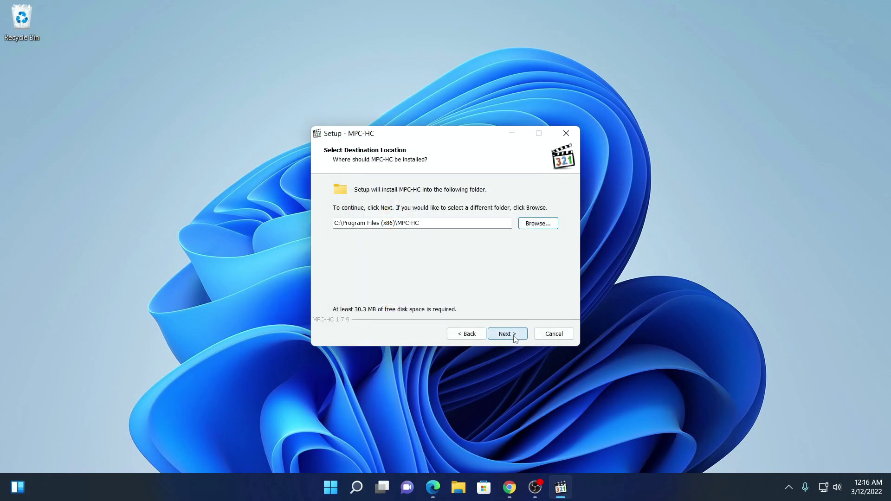
Step: Keep the Default installation components (38.4 MB) and choose not to create a Start Menu folder
left_click(514, 338)
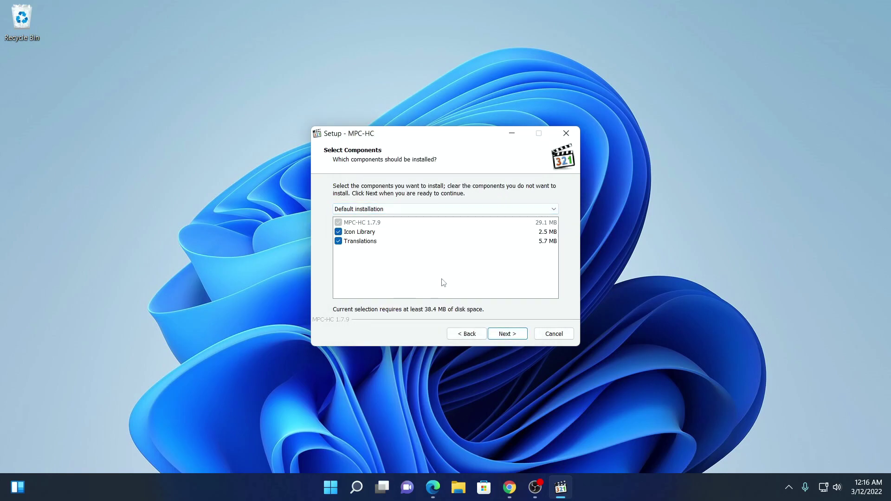
left_click(552, 212)
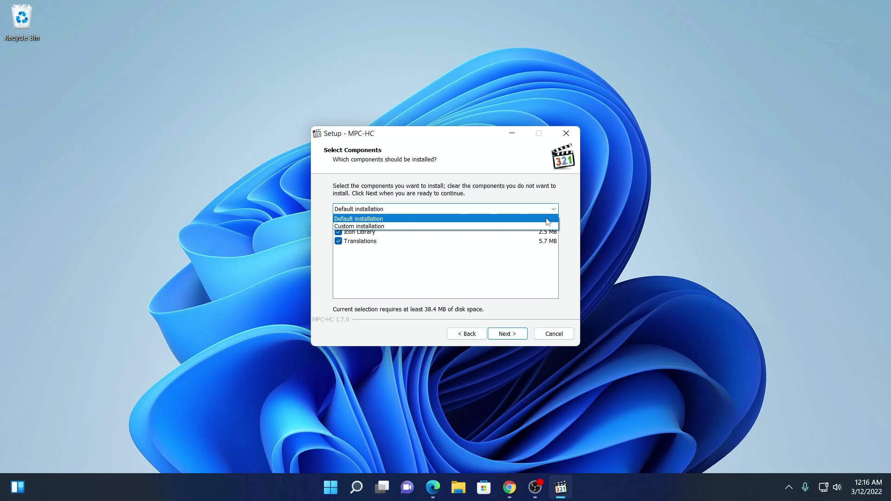
left_click(548, 220)
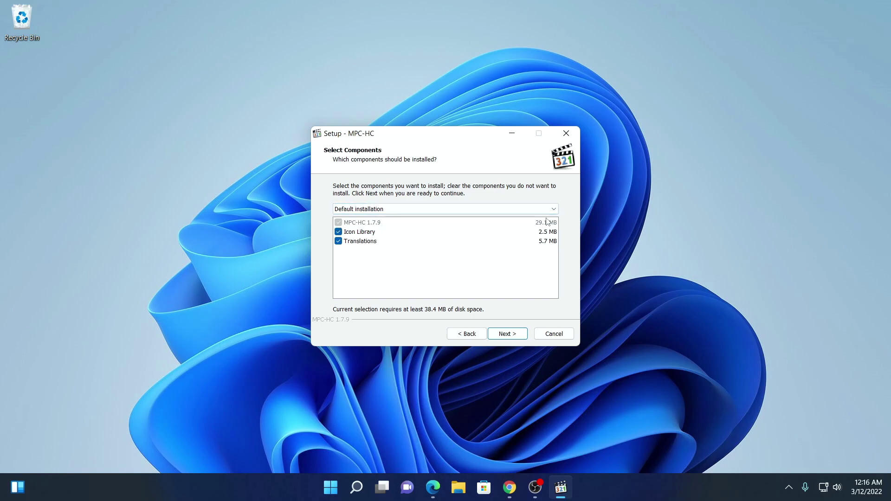
left_click(514, 334)
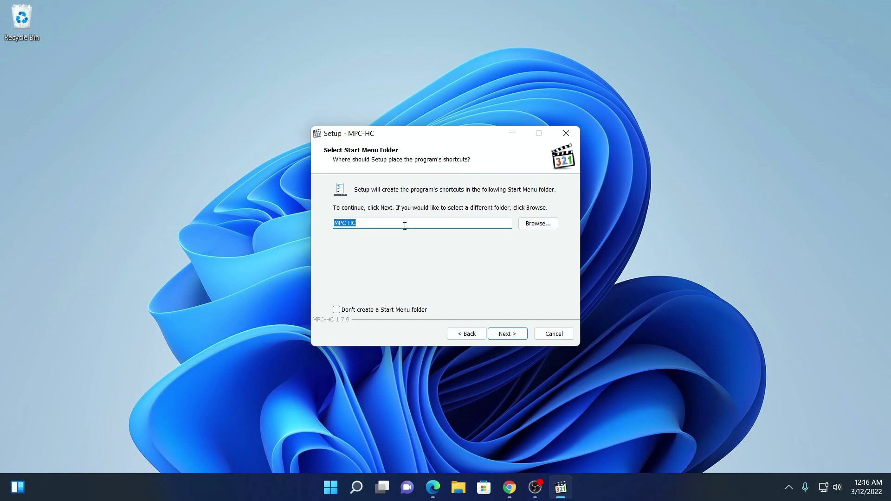
left_click(404, 224)
left_click(334, 311)
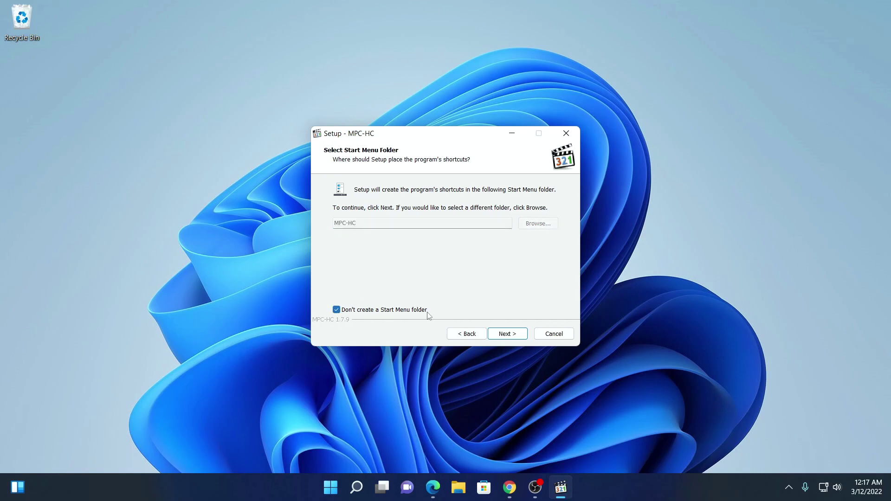
Step: Add a desktop icon for all users and install MPC-HC 1.7.9
left_click(514, 336)
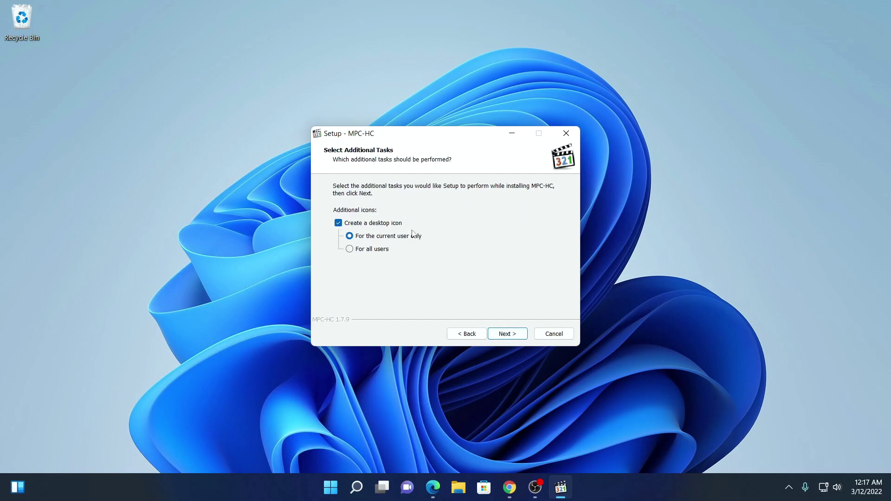
left_click(349, 250)
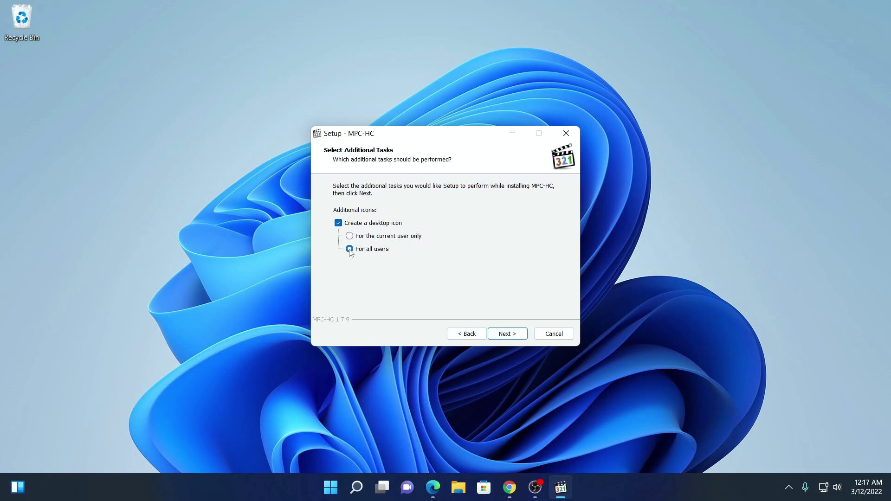
left_click(507, 333)
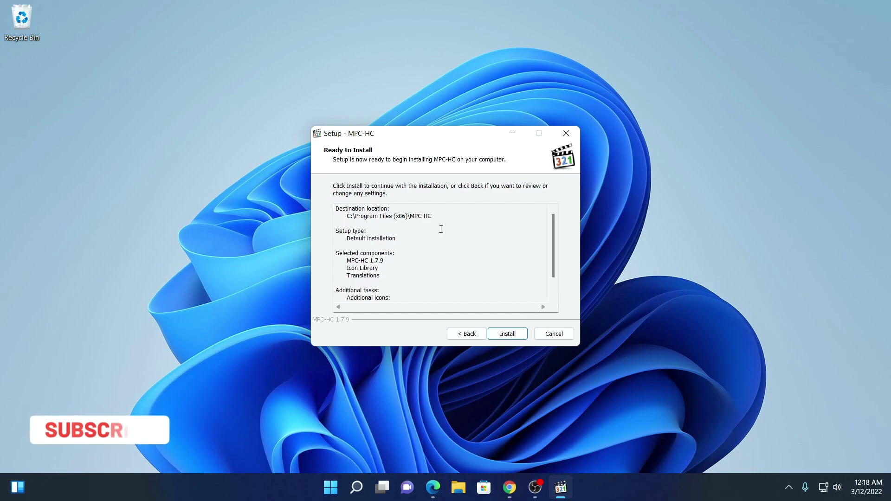
scroll(441, 229, "down", 1)
left_click(519, 334)
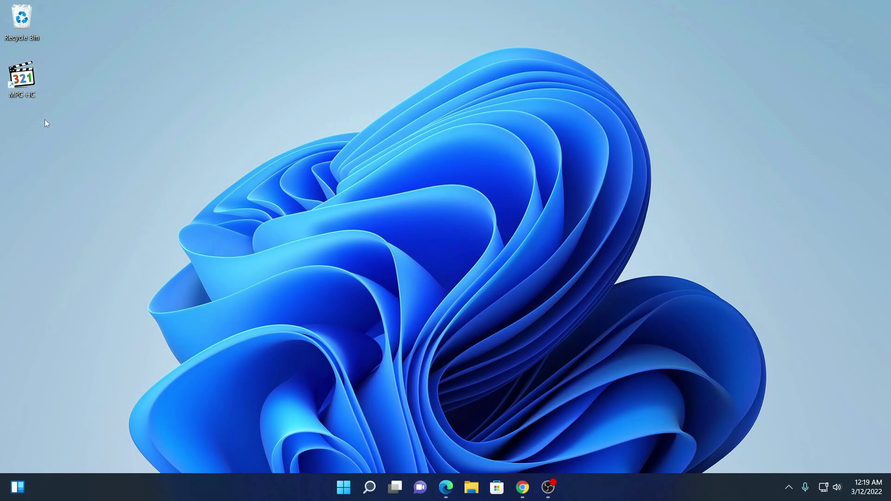
Step: Search Windows for 'mpc' and launch the installed MPC-HC app
left_click(375, 494)
type("mpc")
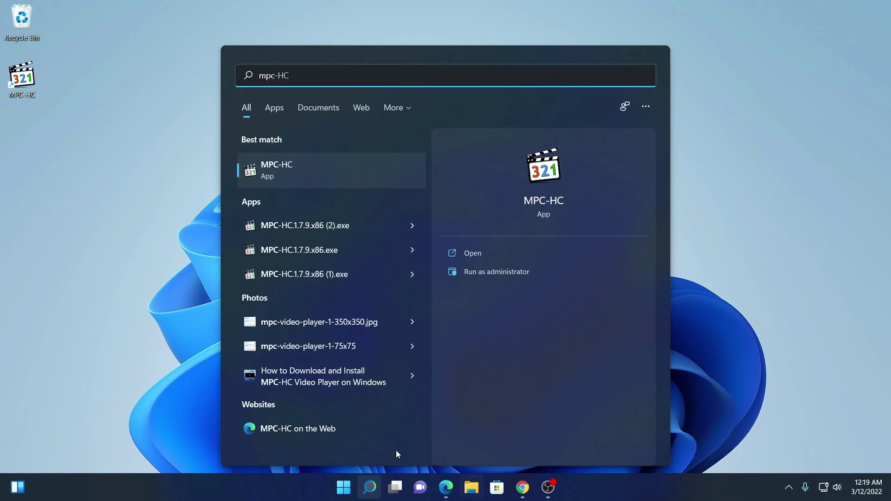
left_click(481, 258)
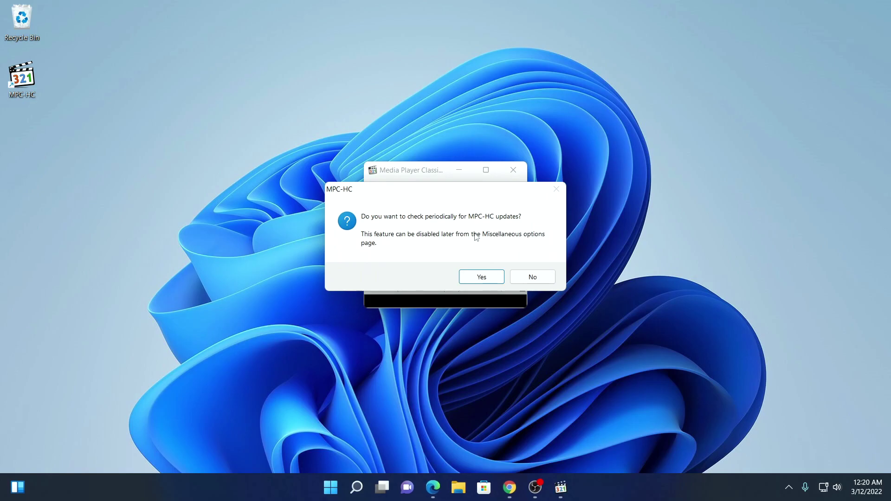
Step: Allow periodic update checks, dismiss the update notice, enlarge the player window, then minimize it
left_click(482, 276)
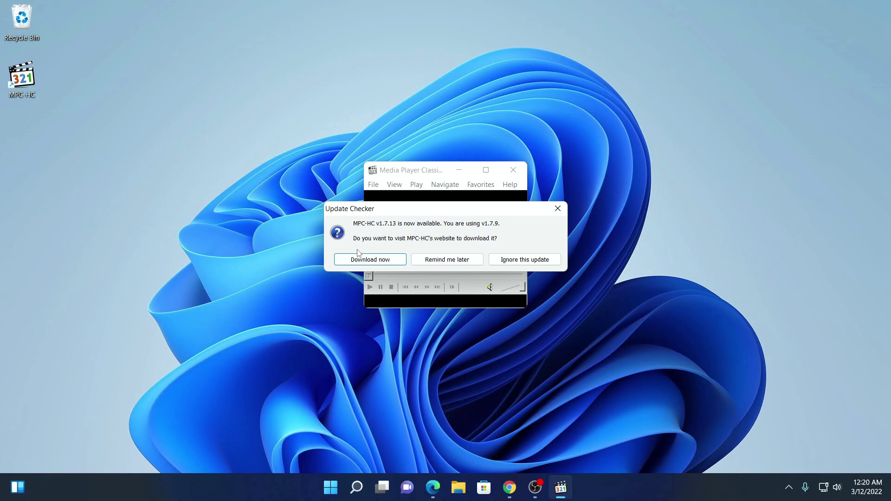
left_click(376, 261)
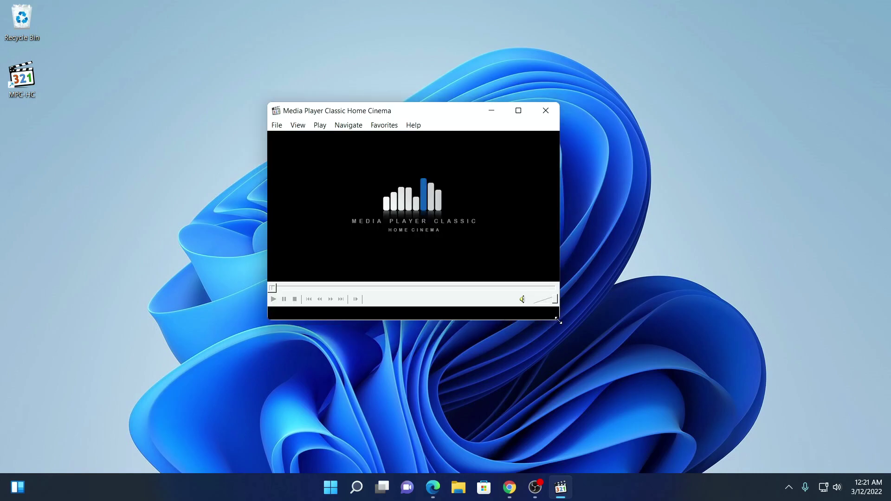
left_click_drag(558, 320, 623, 358)
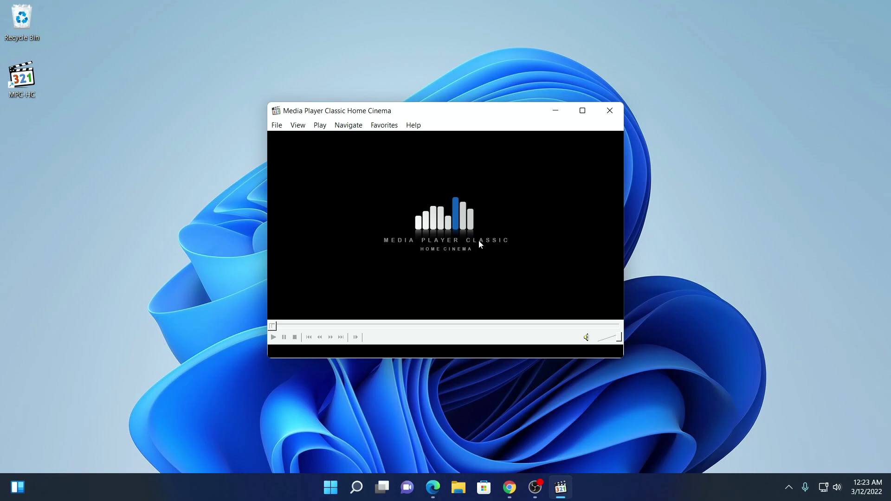
left_click(555, 111)
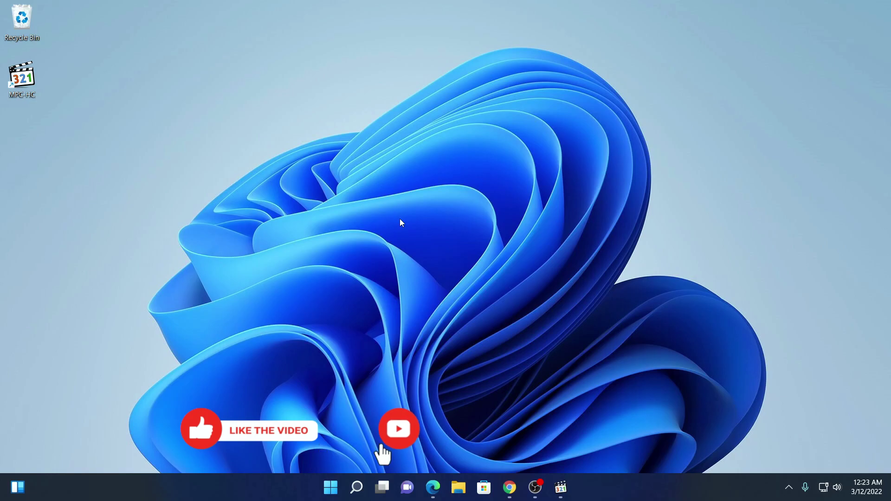